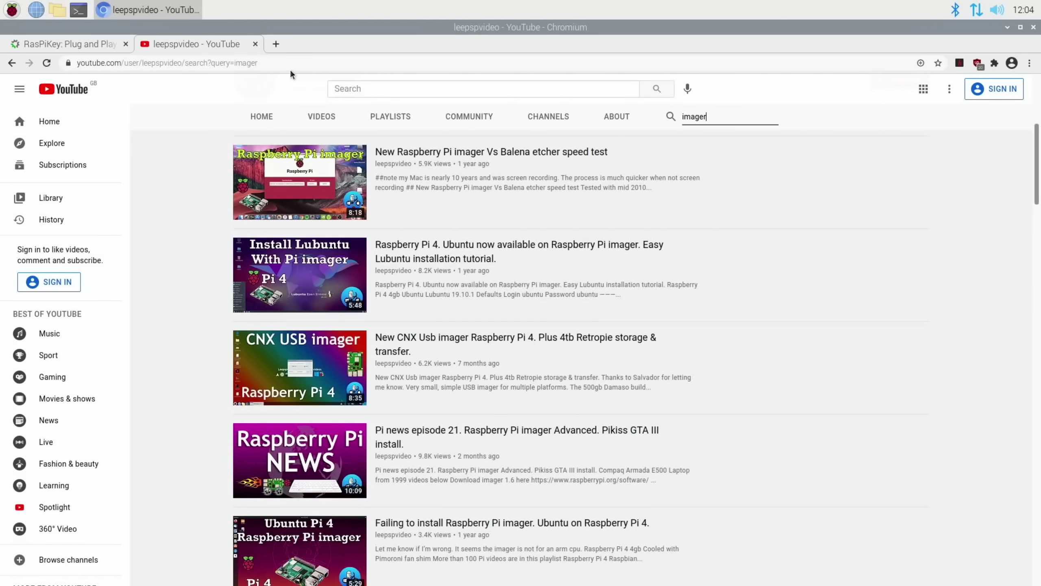
- Close the YouTube tab to return to the UUGear RasPiKey product page
click(254, 44)
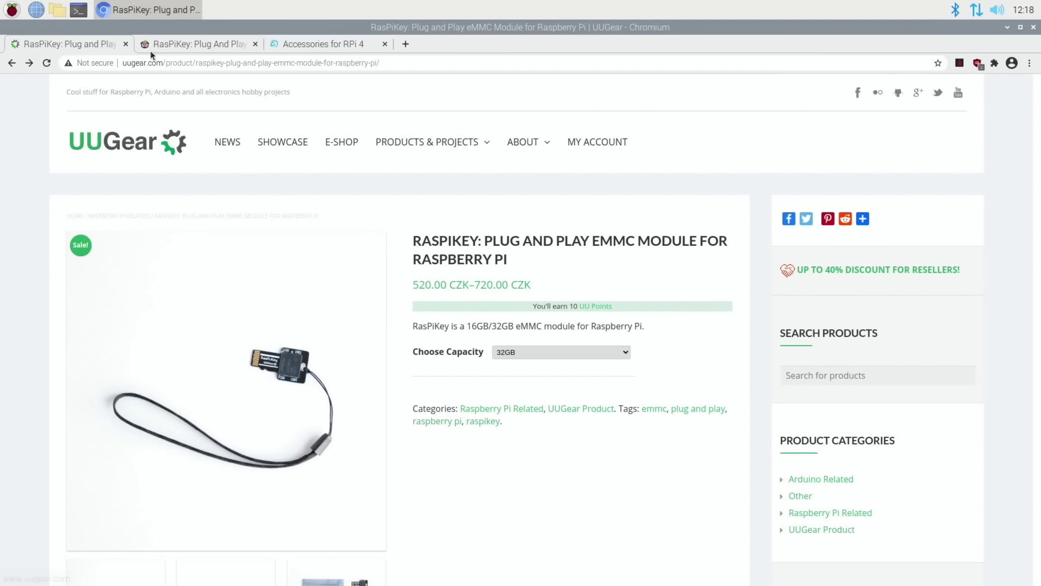
- Switch to The Pi Hut RasPiKey tab and close it, leaving Cytron's Accessories for RPi 4 page
click(171, 47)
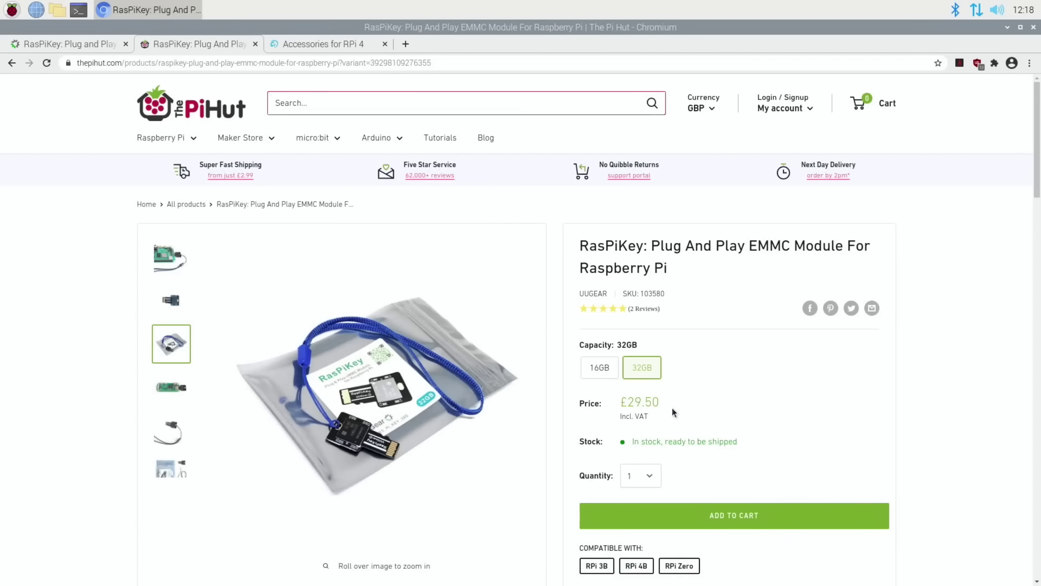
key(ctrl+w)
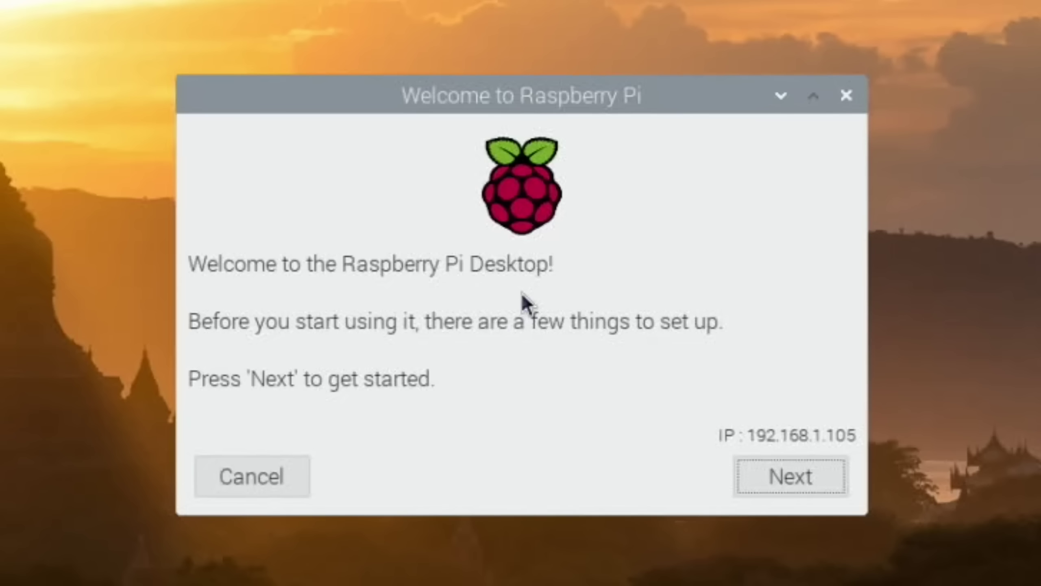
- Run the welcome wizard with United Kingdom settings, black border ticked, Wi-Fi skipped, and updates checked
click(784, 487)
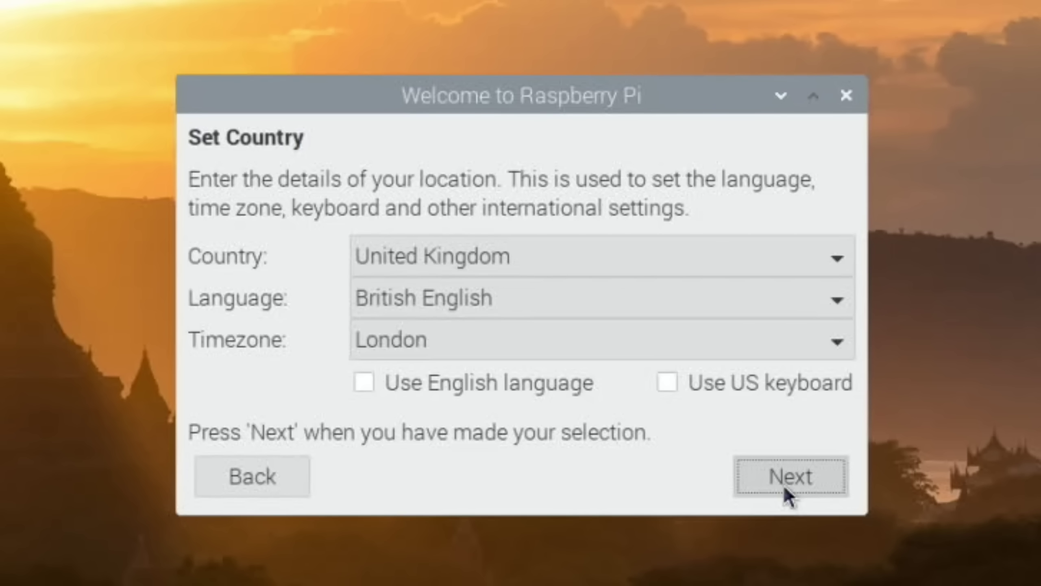
click(782, 483)
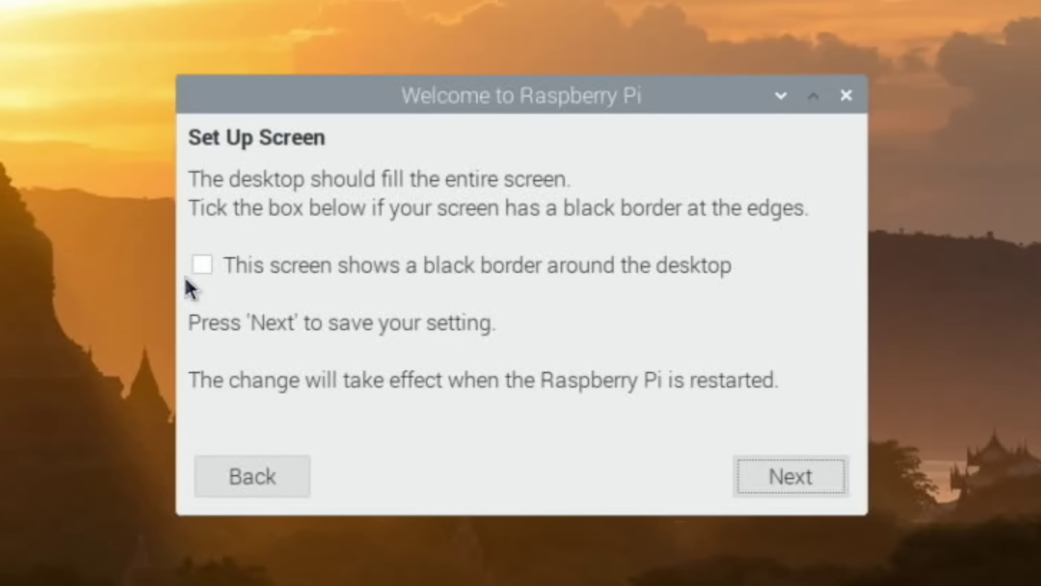
click(190, 265)
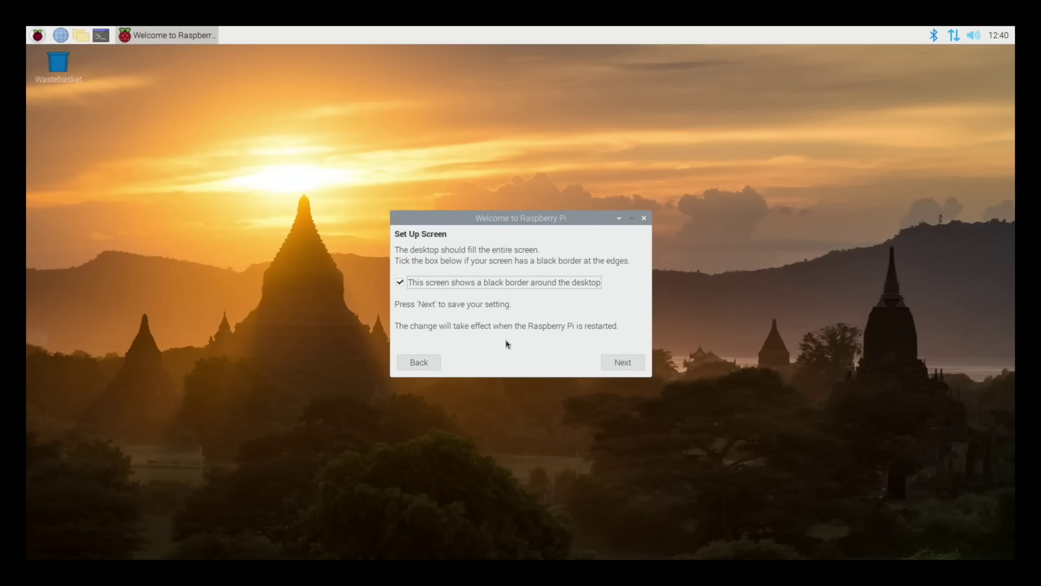
click(613, 364)
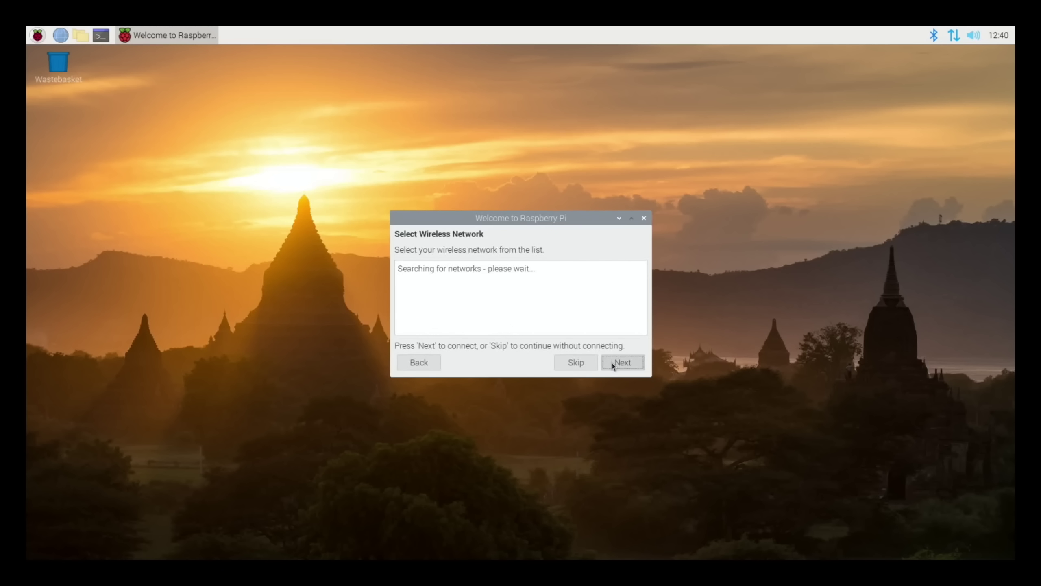
click(585, 365)
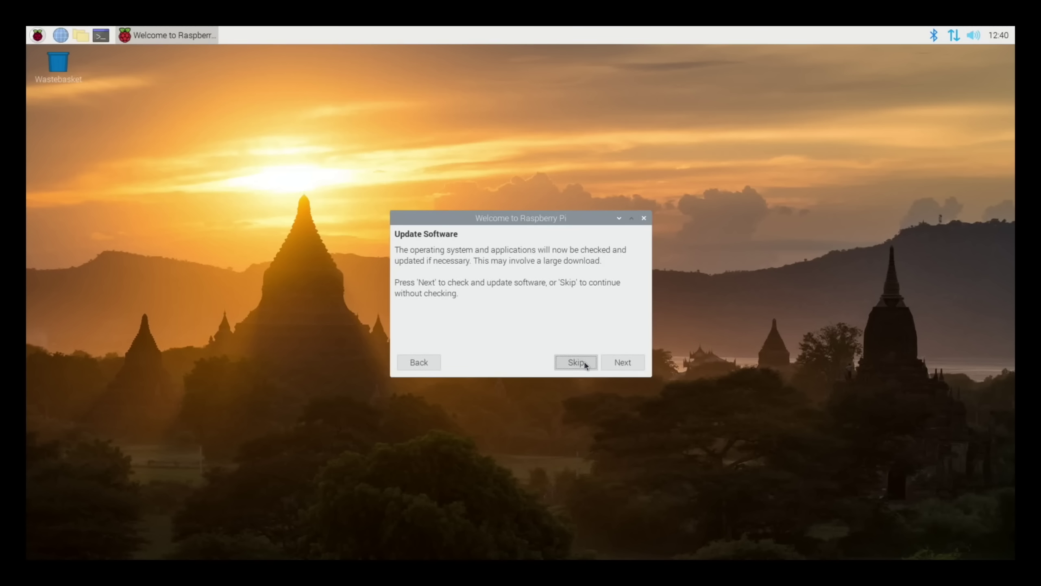
click(610, 365)
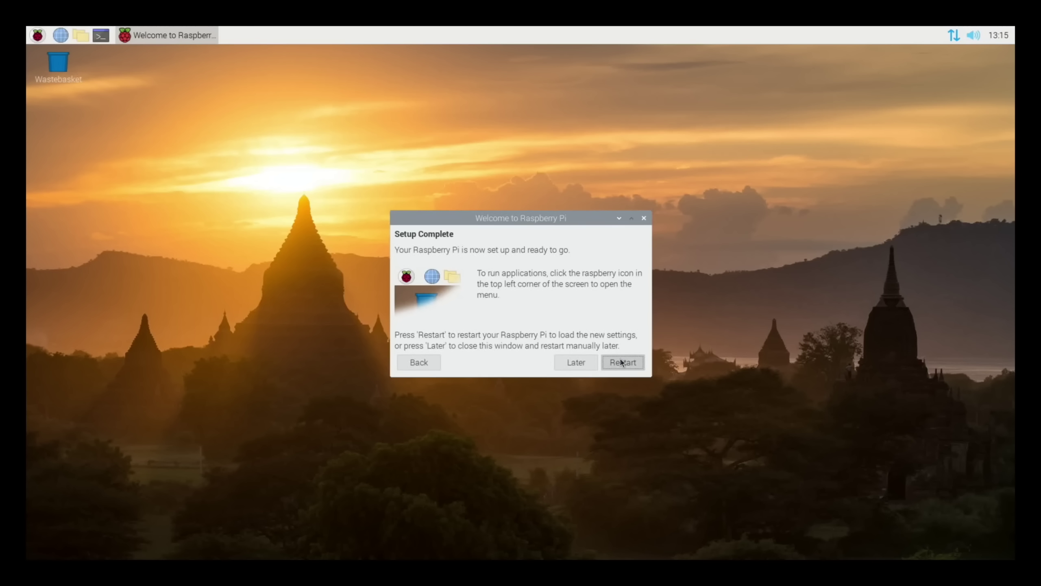
- Restart the Pi, then browse the Raspberry menu's submenus toward Preferences
click(622, 361)
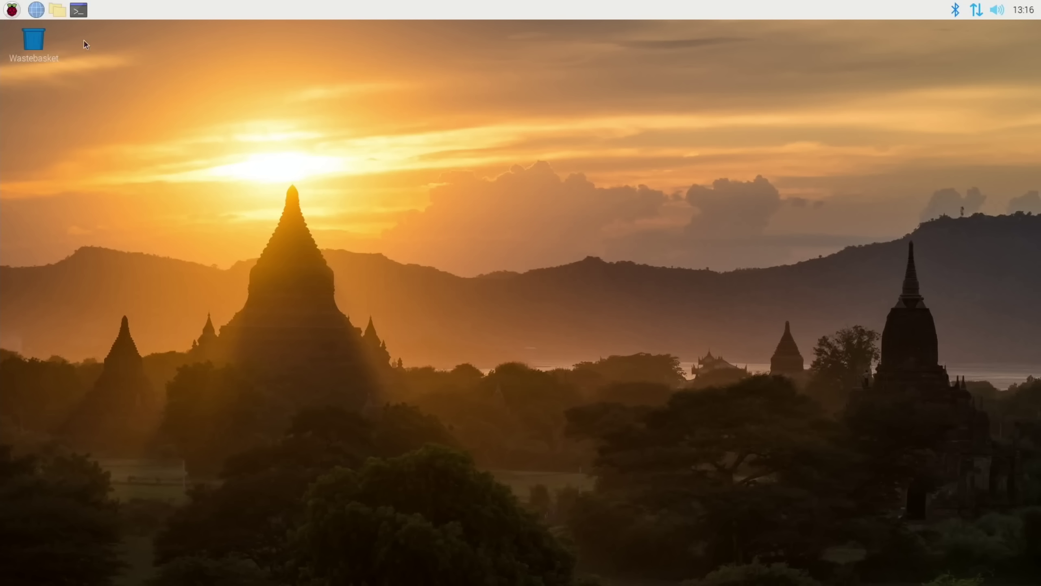
click(16, 15)
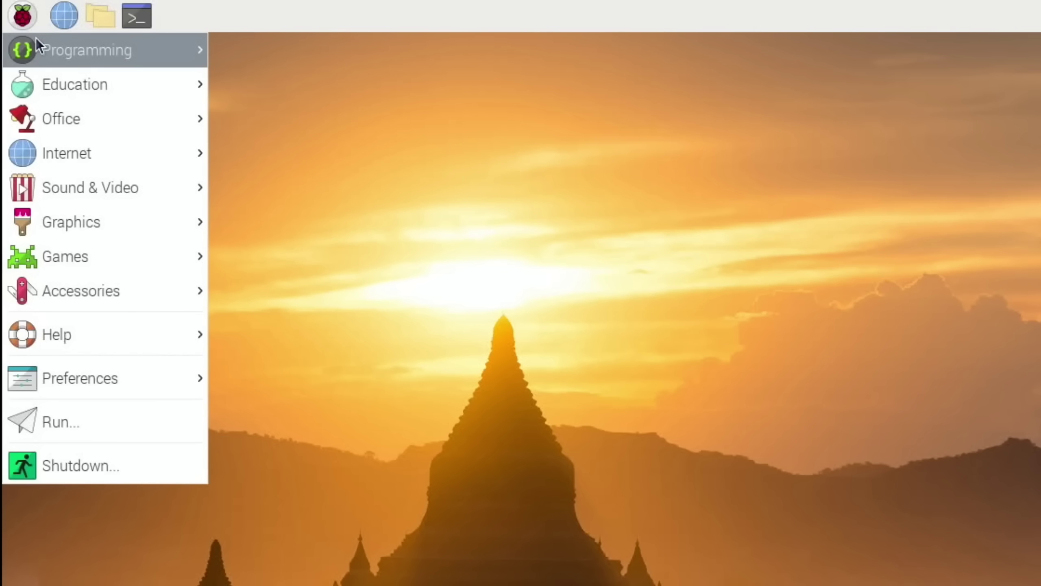
mouse_move(22, 22)
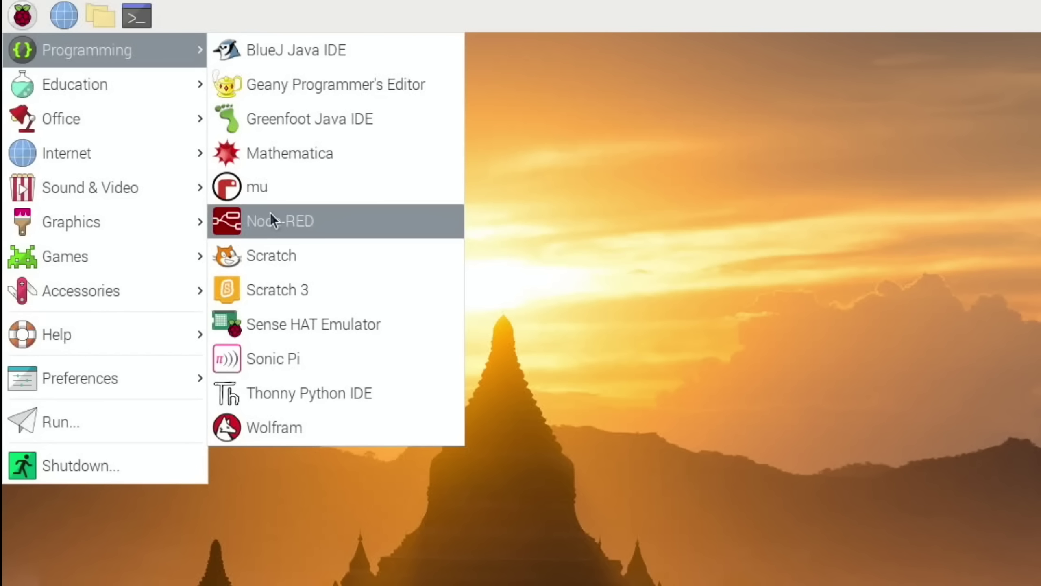
mouse_move(149, 83)
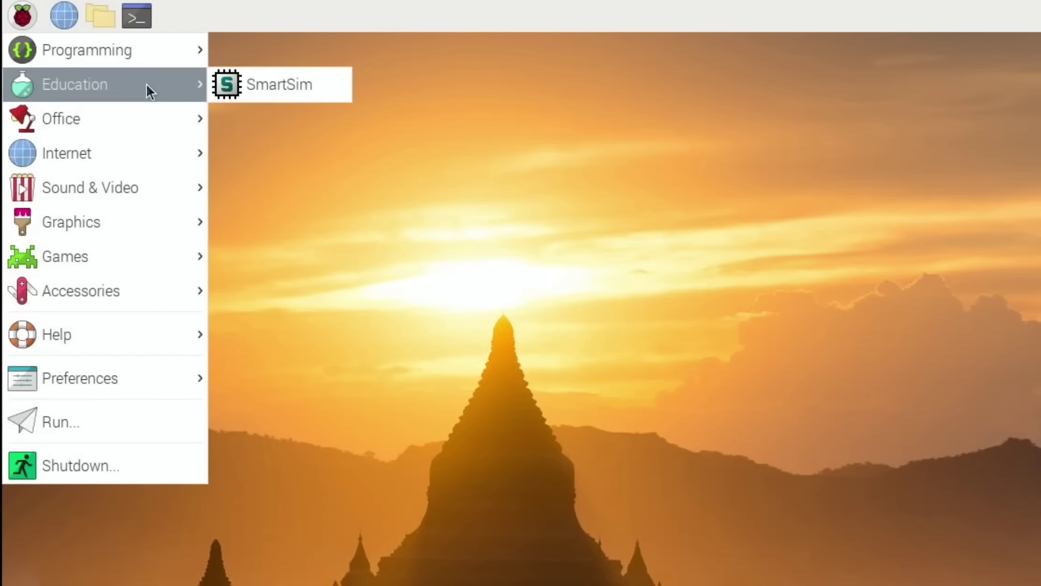
mouse_move(171, 115)
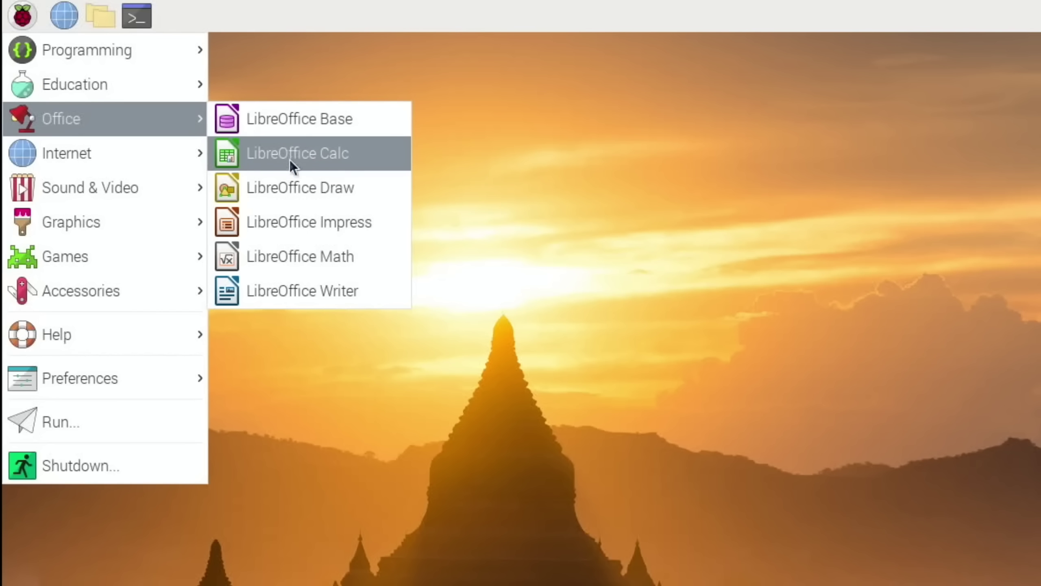
mouse_move(180, 160)
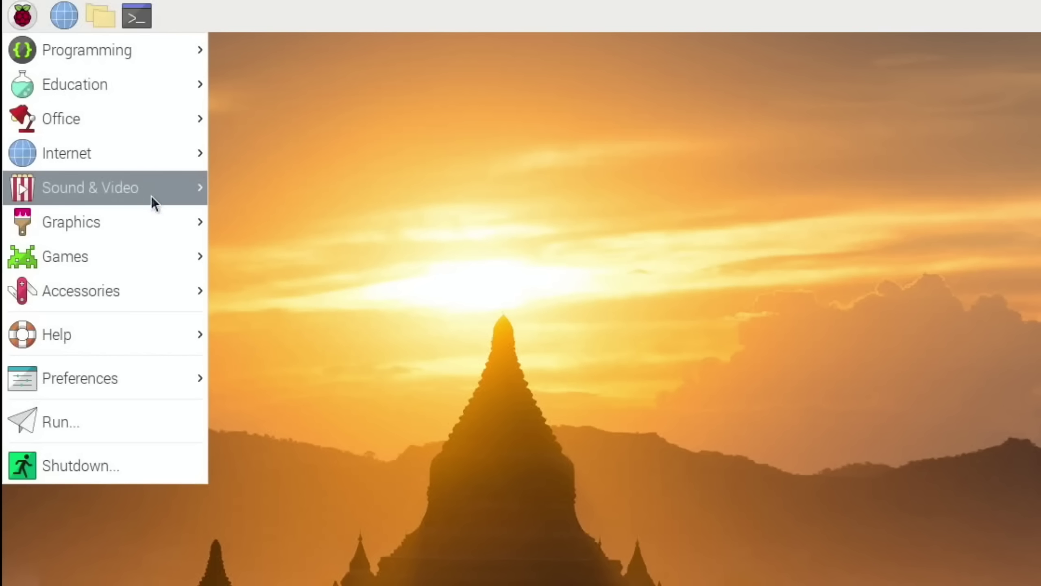
mouse_move(145, 191)
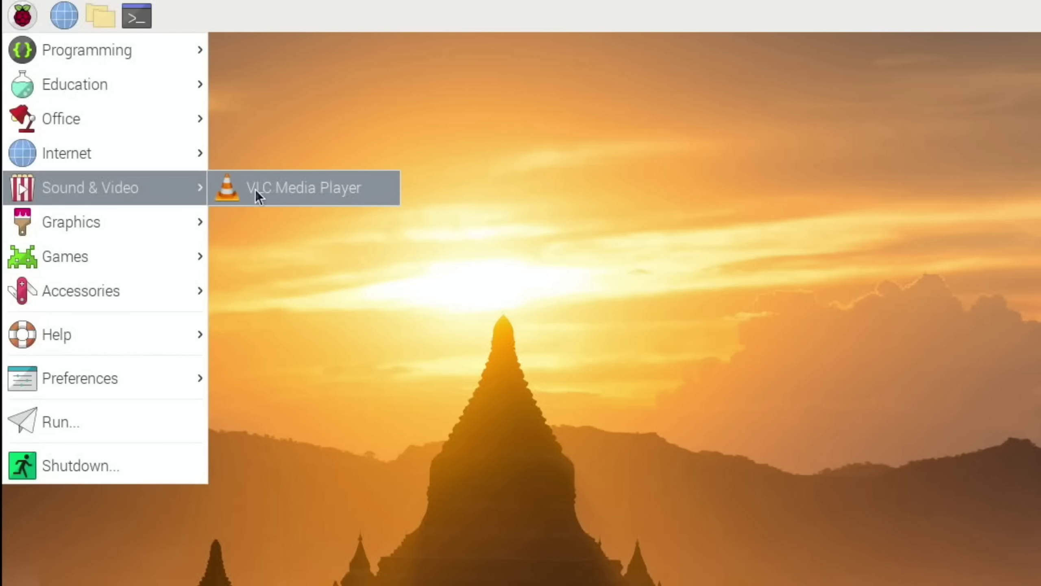
mouse_move(168, 222)
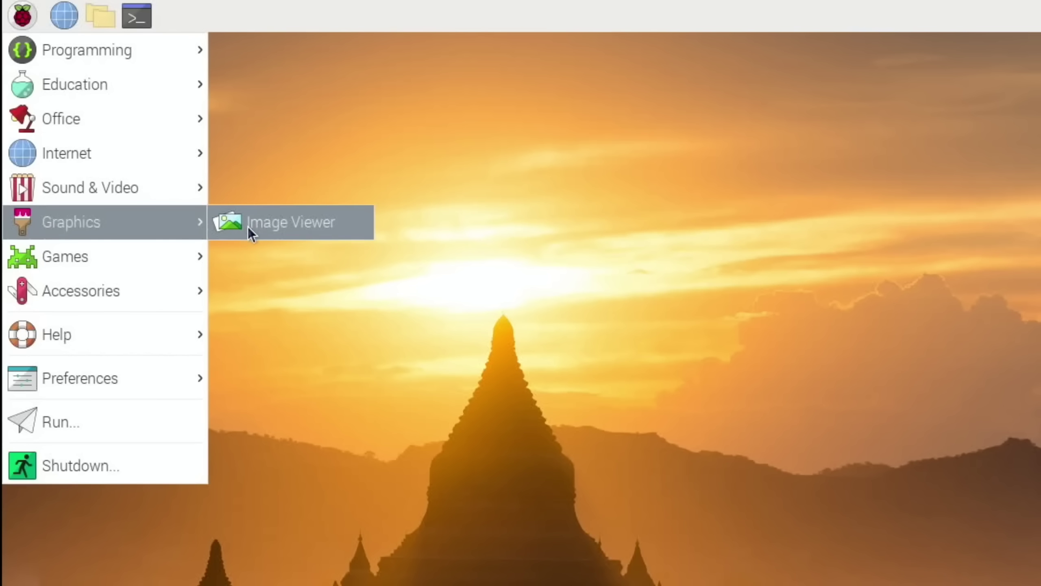
mouse_move(137, 255)
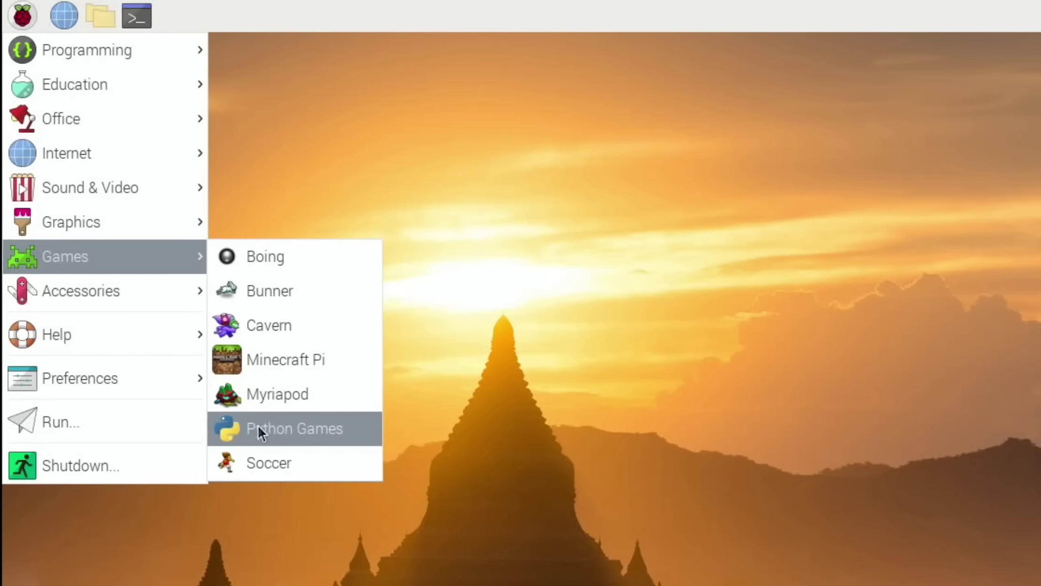
mouse_move(171, 301)
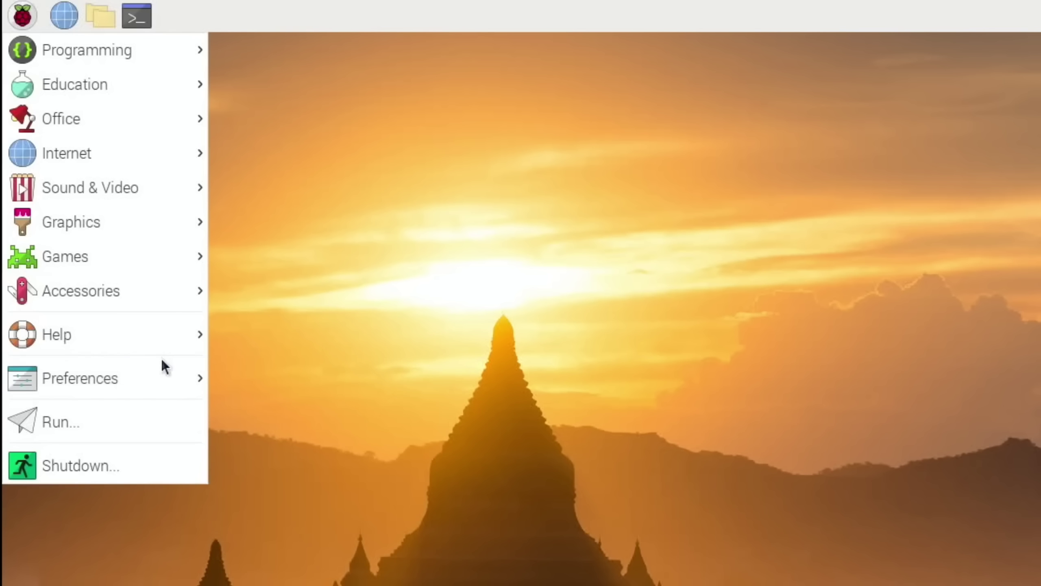
mouse_move(167, 338)
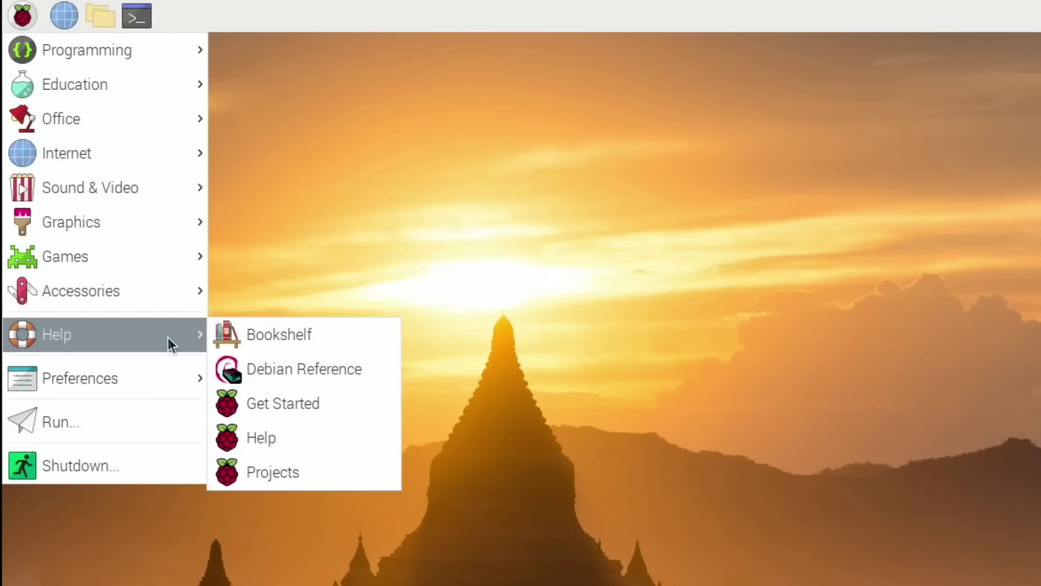
mouse_move(140, 295)
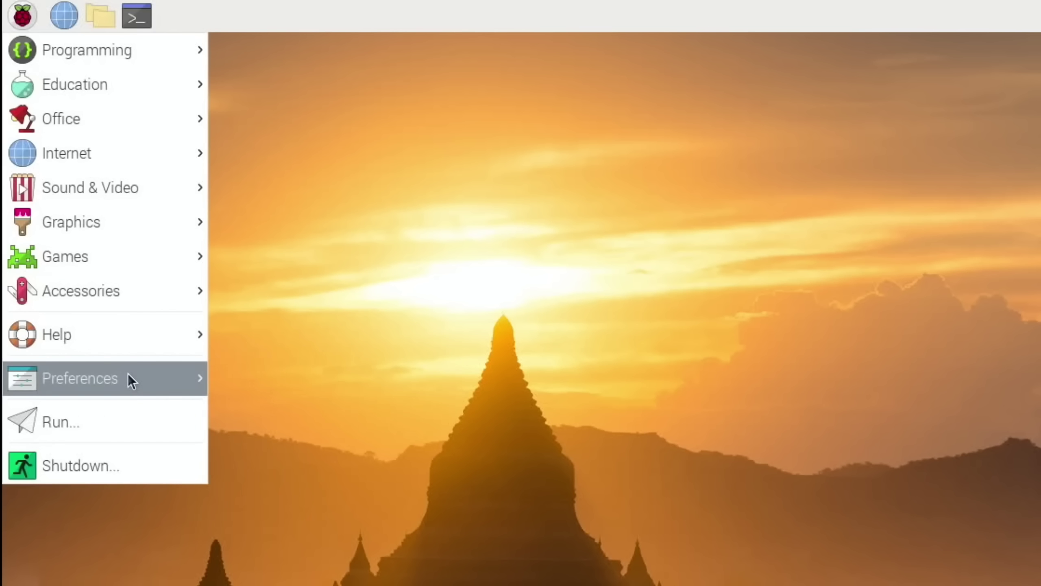
- Launch Add / Remove Software and search for 'imager'
mouse_move(128, 376)
click(245, 380)
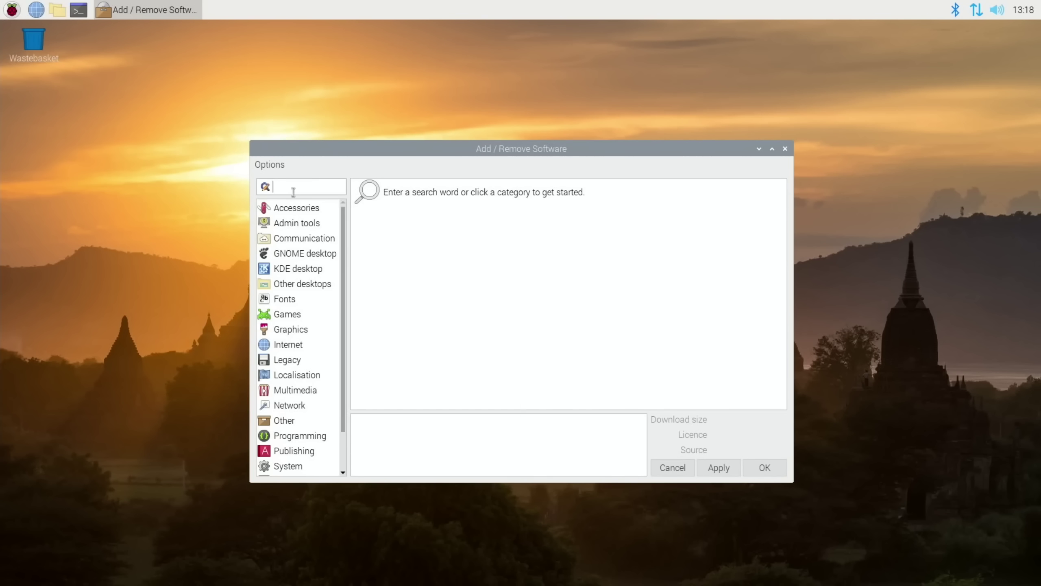
text(ima)
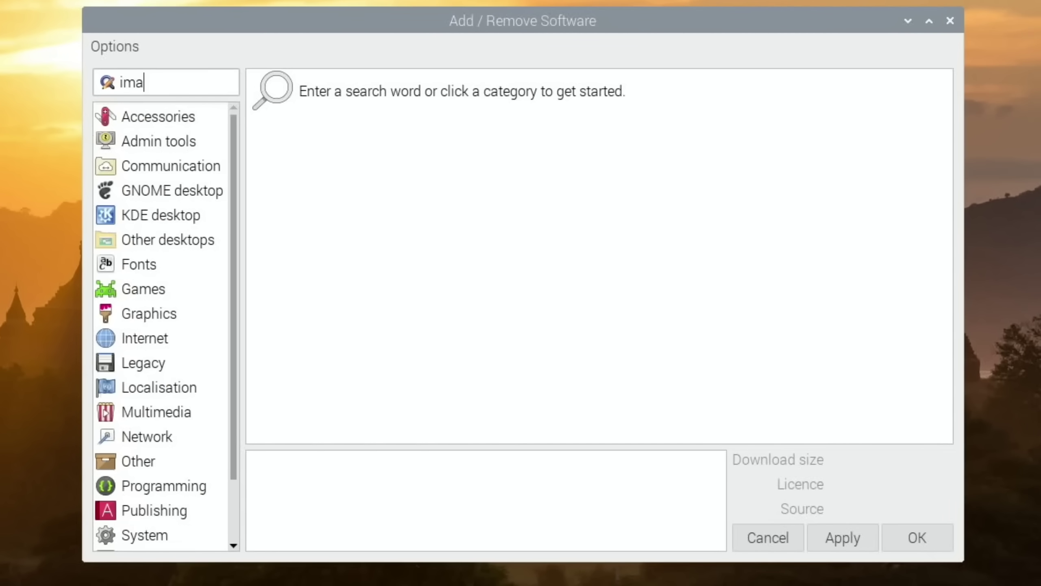
text(ger)
key(Return)
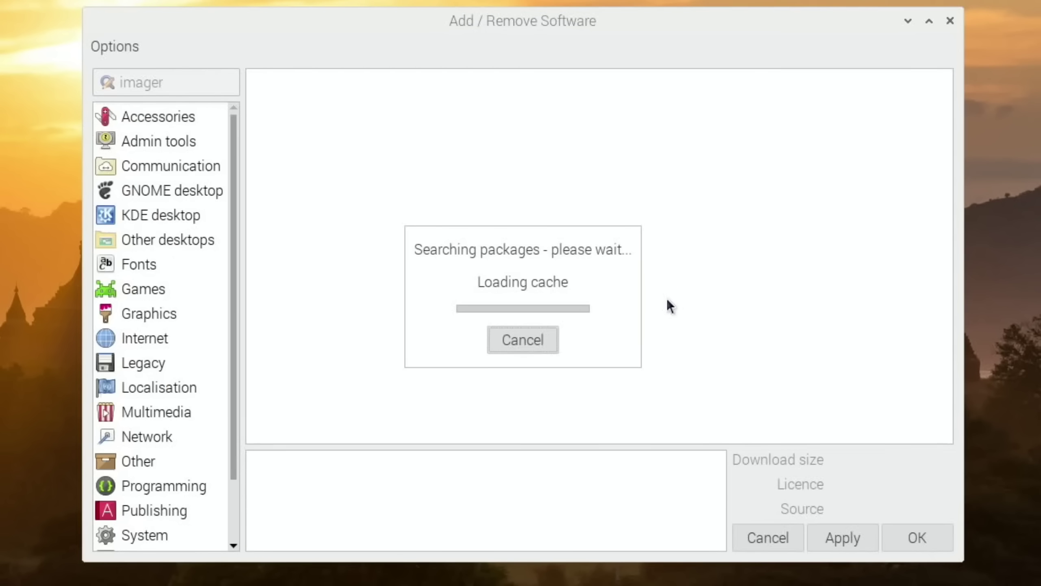
scroll(667, 298, down, 10)
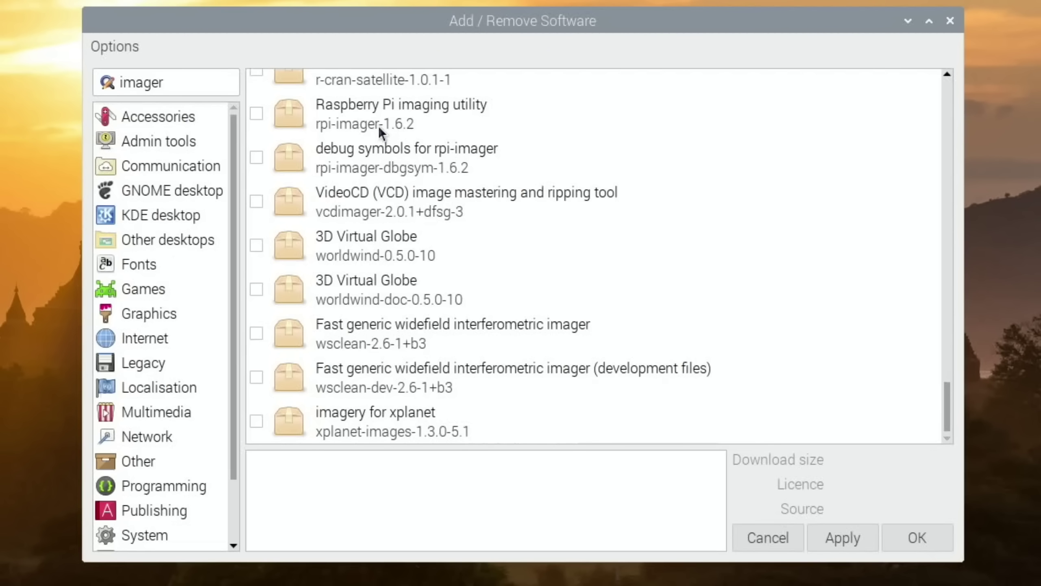
- Install the Raspberry Pi imaging utility (rpi-imager 1.6.2), authorising with the account password
click(257, 111)
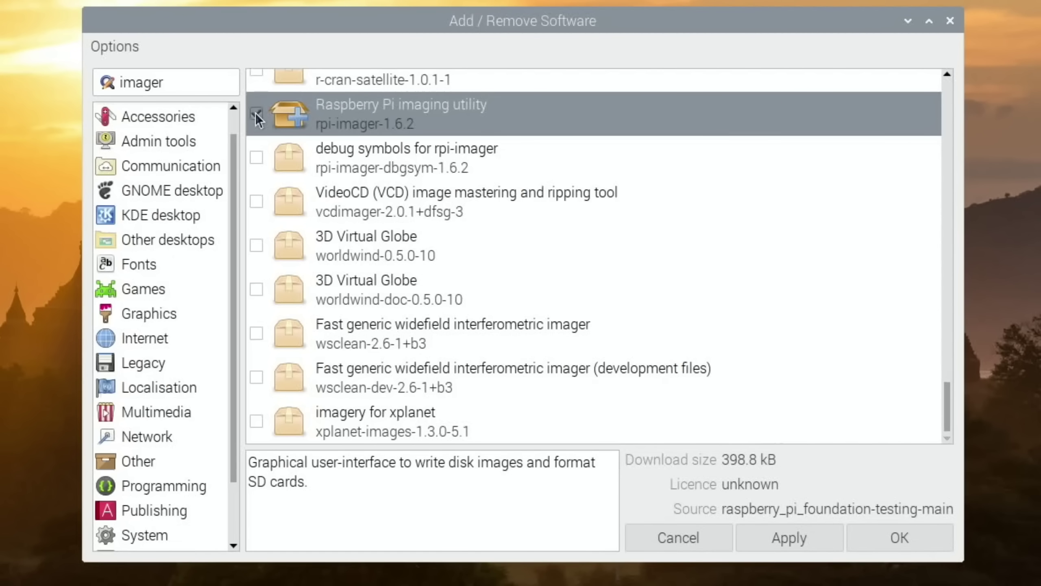
click(804, 539)
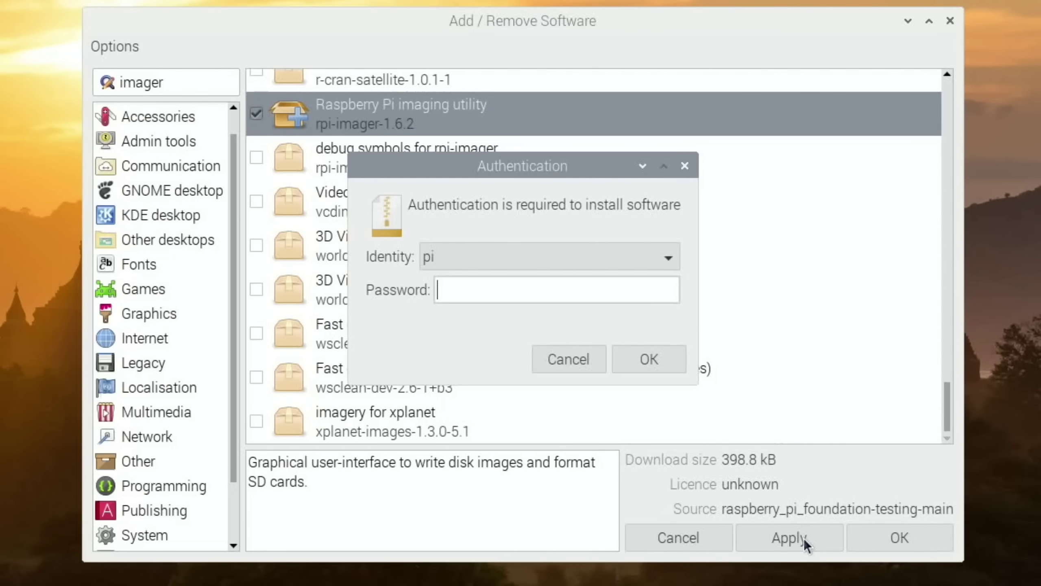
text(•••••••••)
click(624, 355)
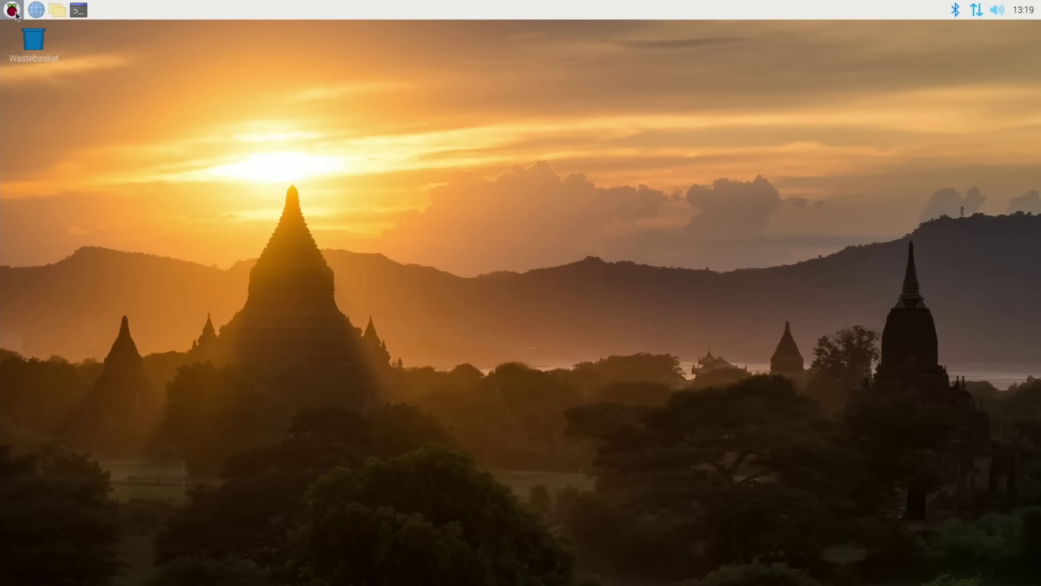
- Launch Raspberry Pi Imager from Accessories and browse the Raspberry Pi OS (other) images
click(13, 12)
mouse_move(43, 160)
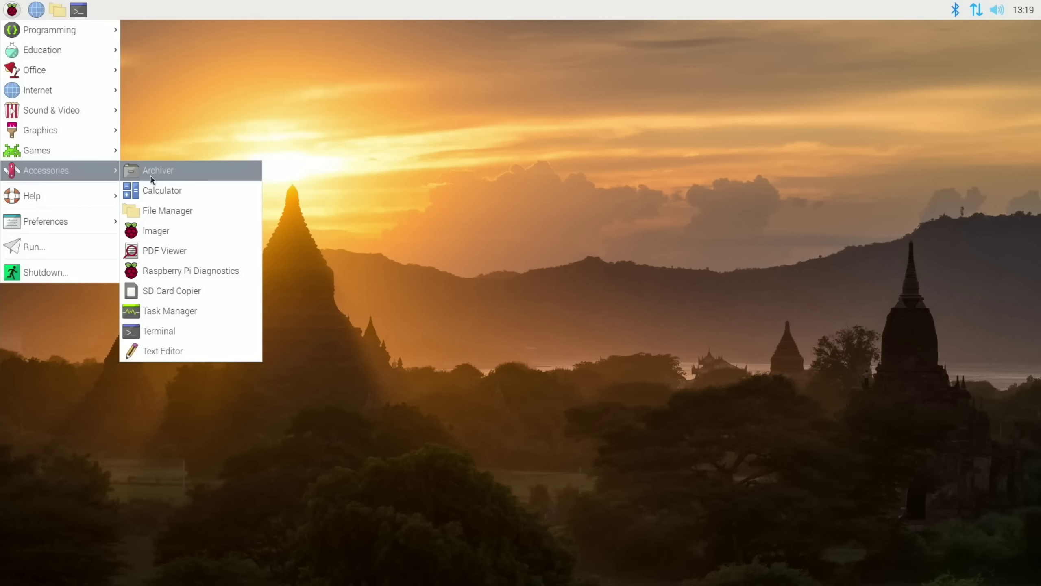
click(163, 232)
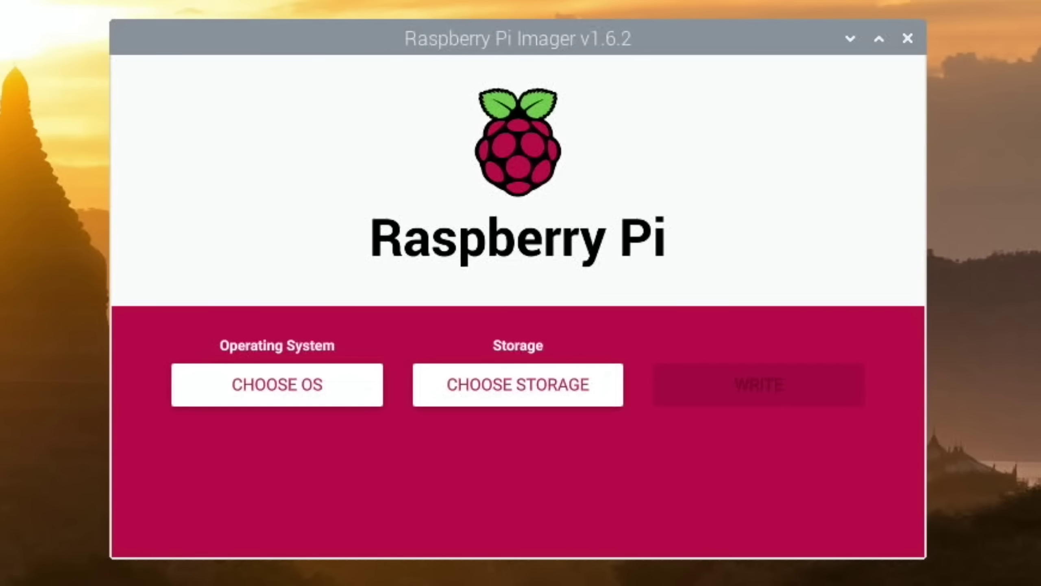
click(239, 398)
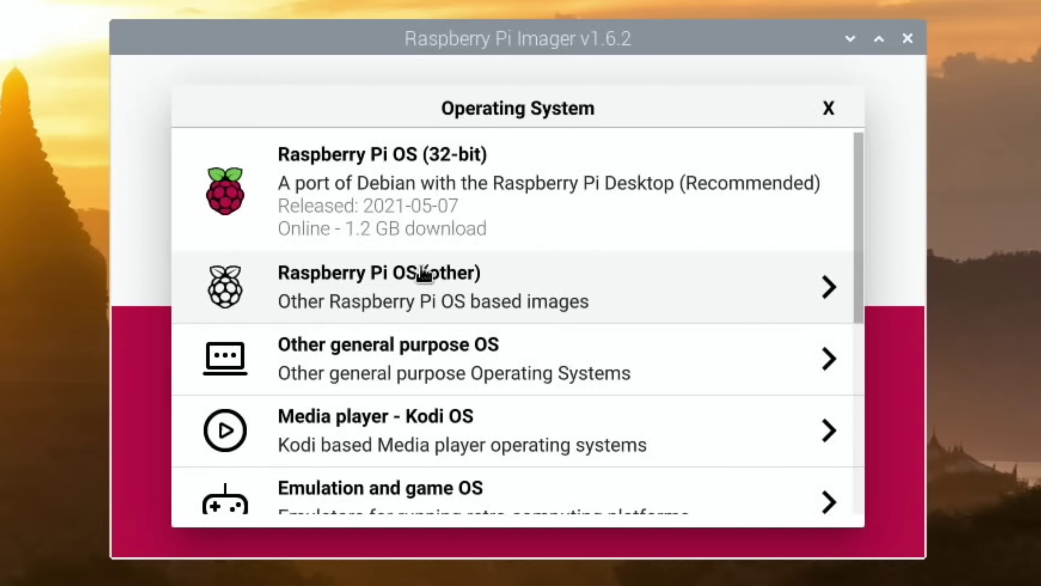
click(424, 295)
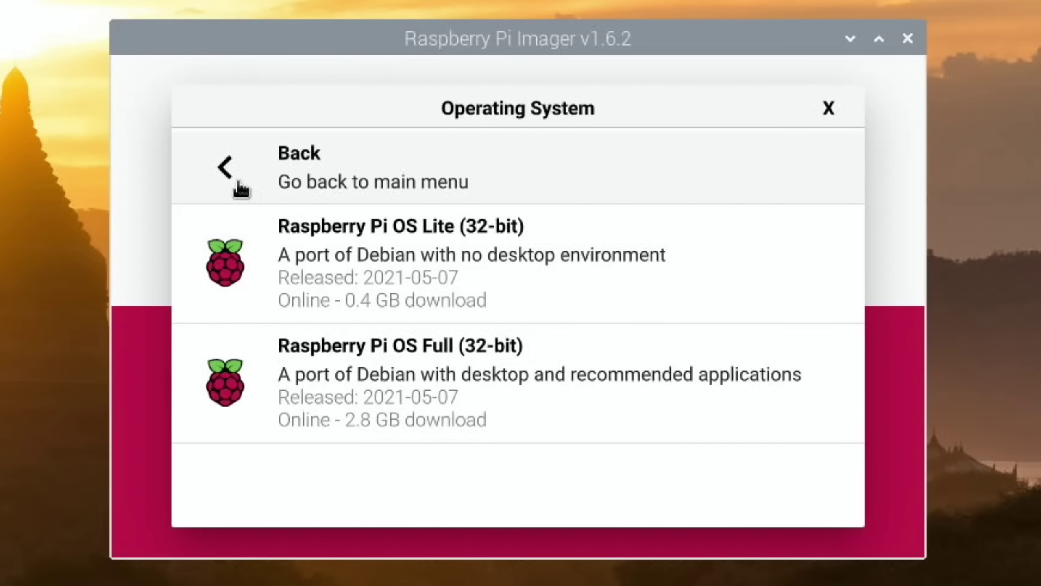
click(229, 170)
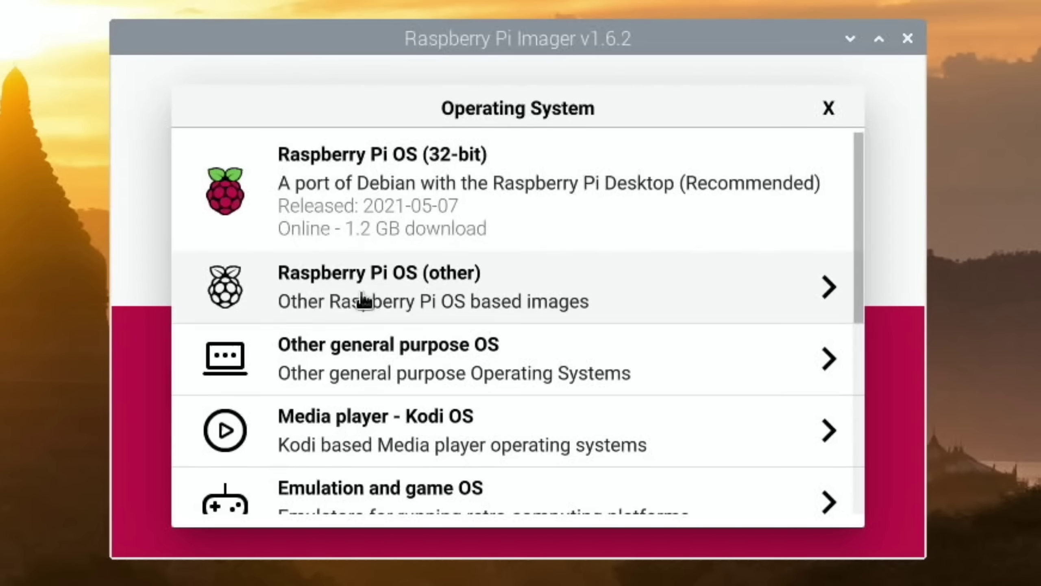
- Browse the Ubuntu images under Other general purpose OS, then return to the main list
scroll(369, 343, down, 5)
scroll(381, 341, up, 4)
click(361, 353)
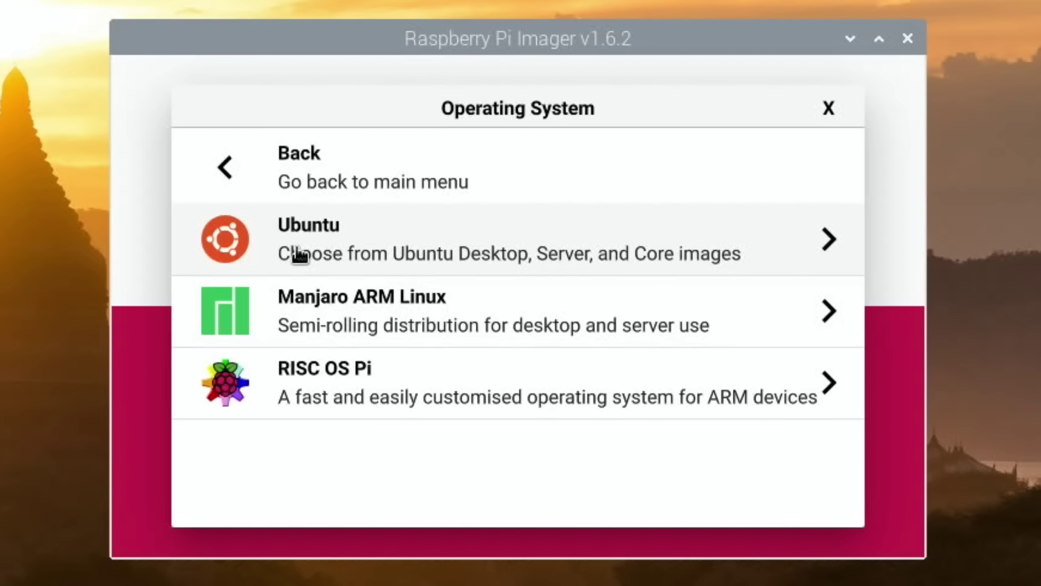
click(328, 246)
scroll(326, 242, down, 10)
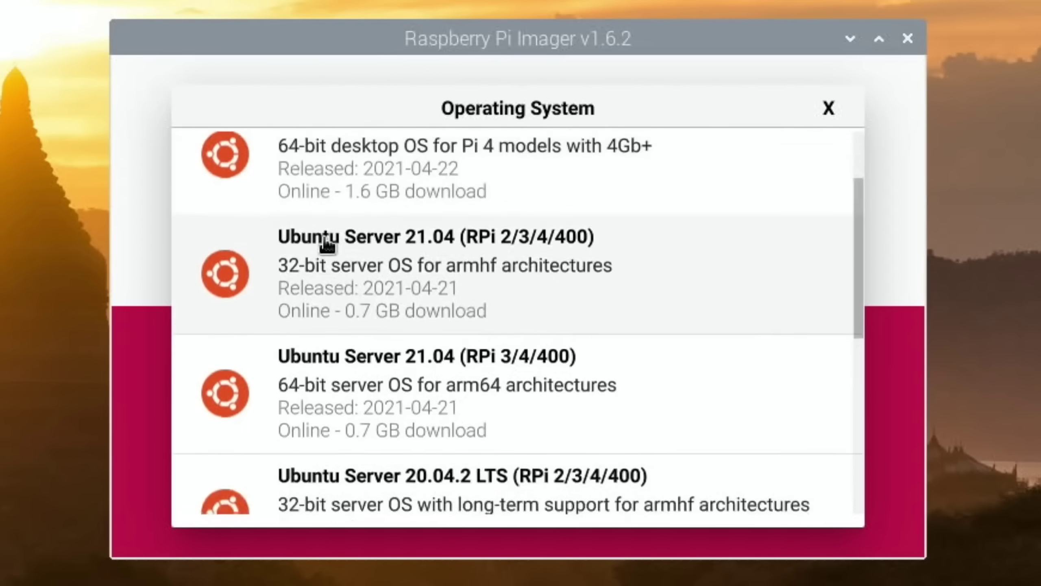
scroll(324, 244, up, 10)
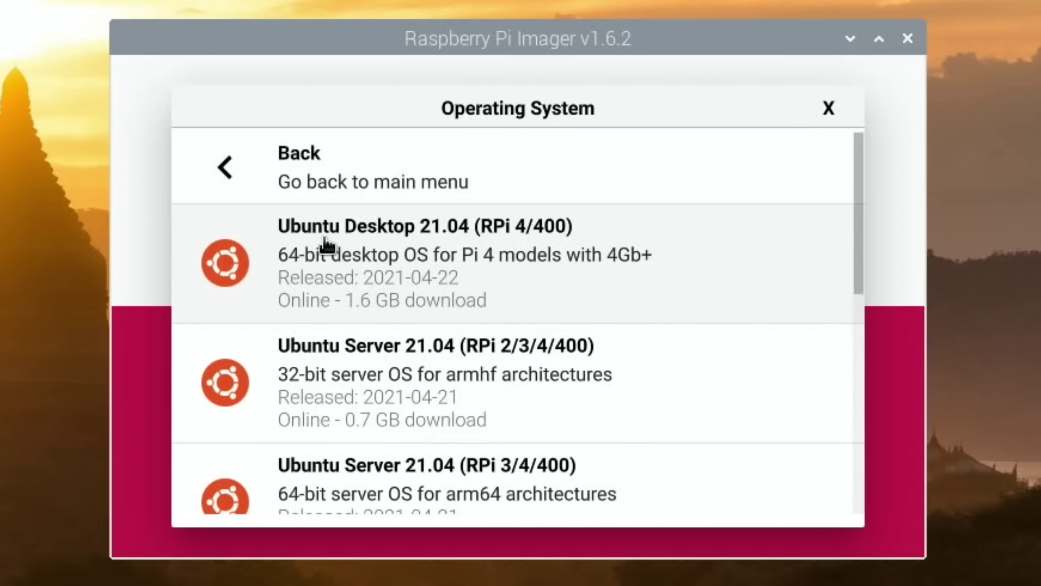
click(225, 168)
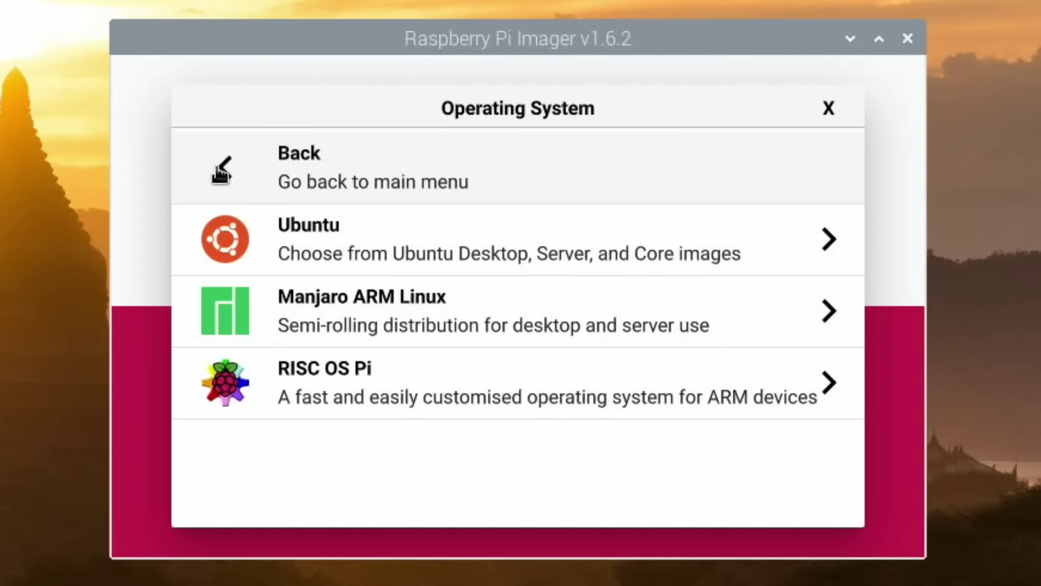
click(220, 174)
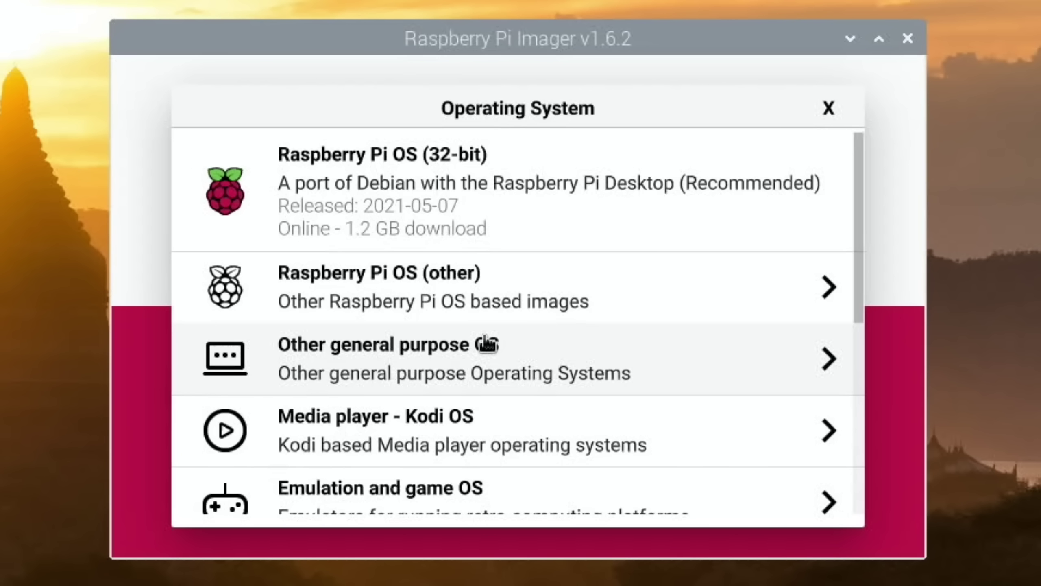
- Look through the Emulation and game OS category and the full OS list, then close the chooser
scroll(485, 342, down, 5)
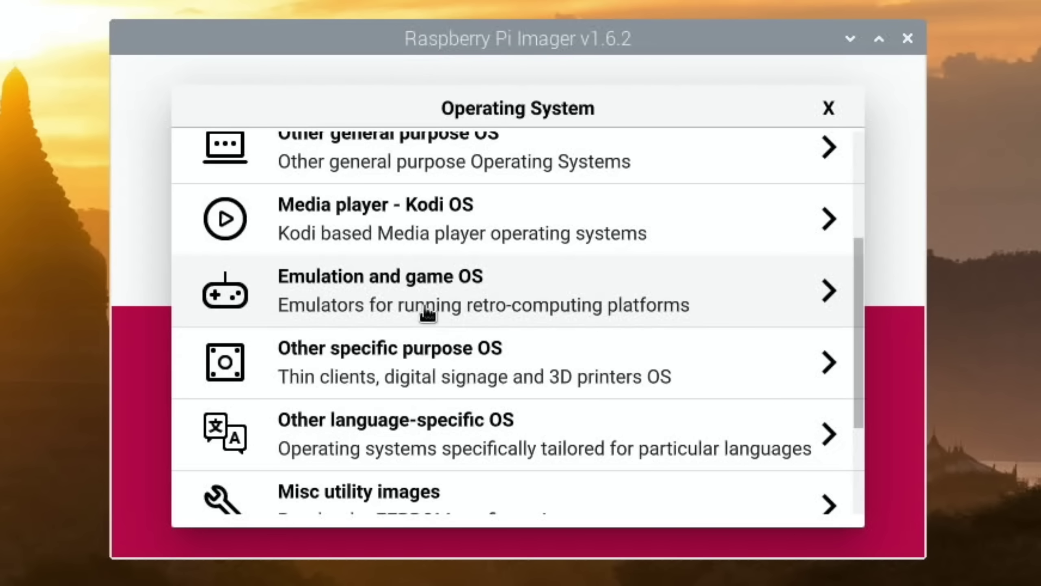
click(426, 310)
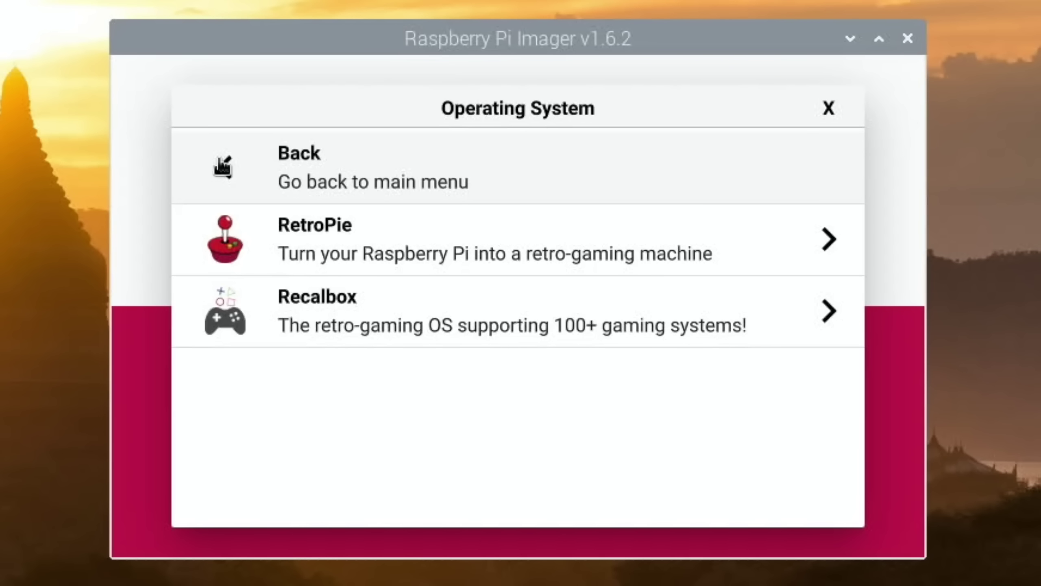
click(223, 177)
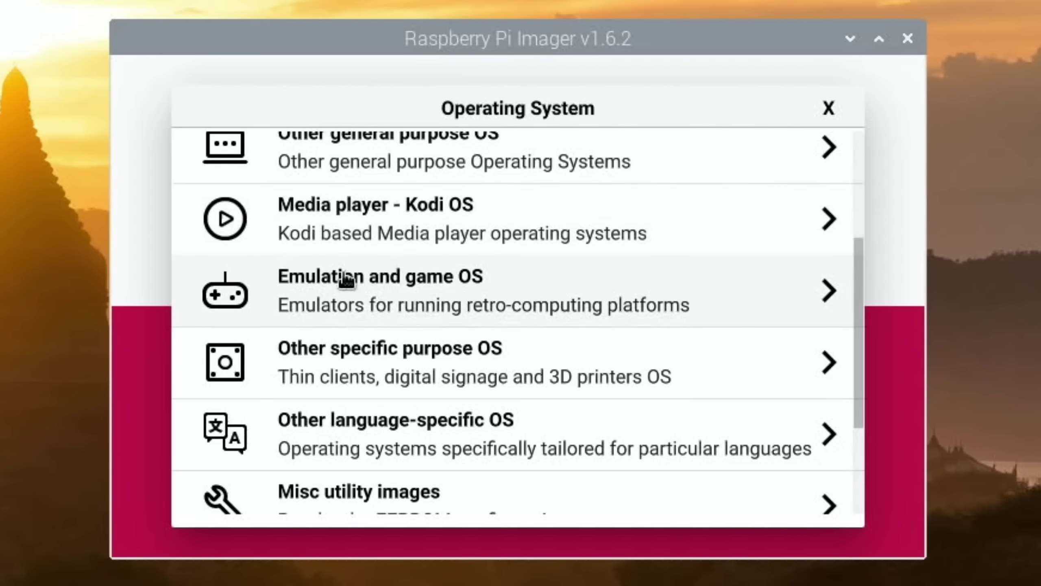
scroll(346, 281, down, 3)
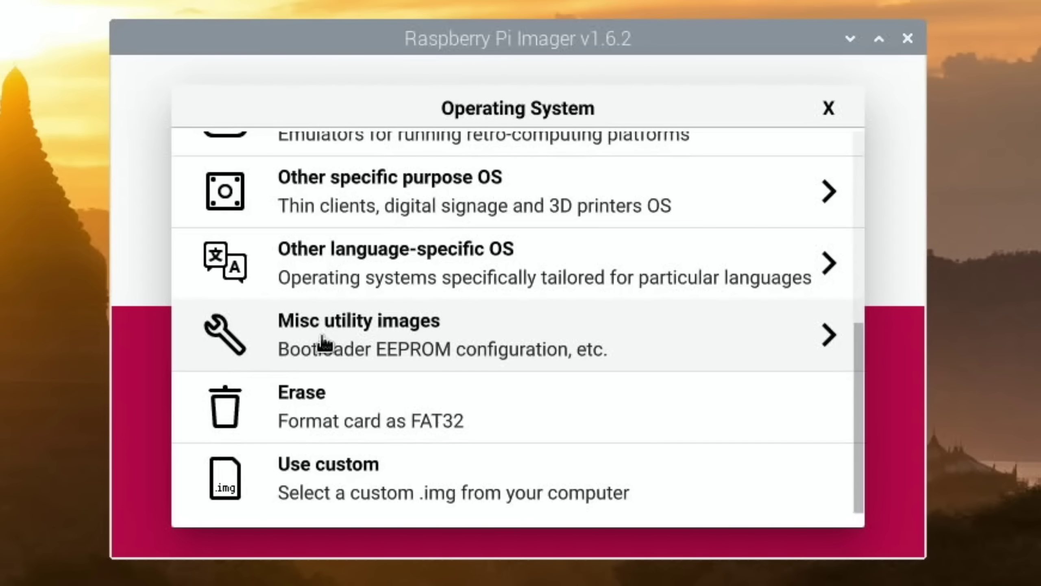
scroll(324, 342, up, 10)
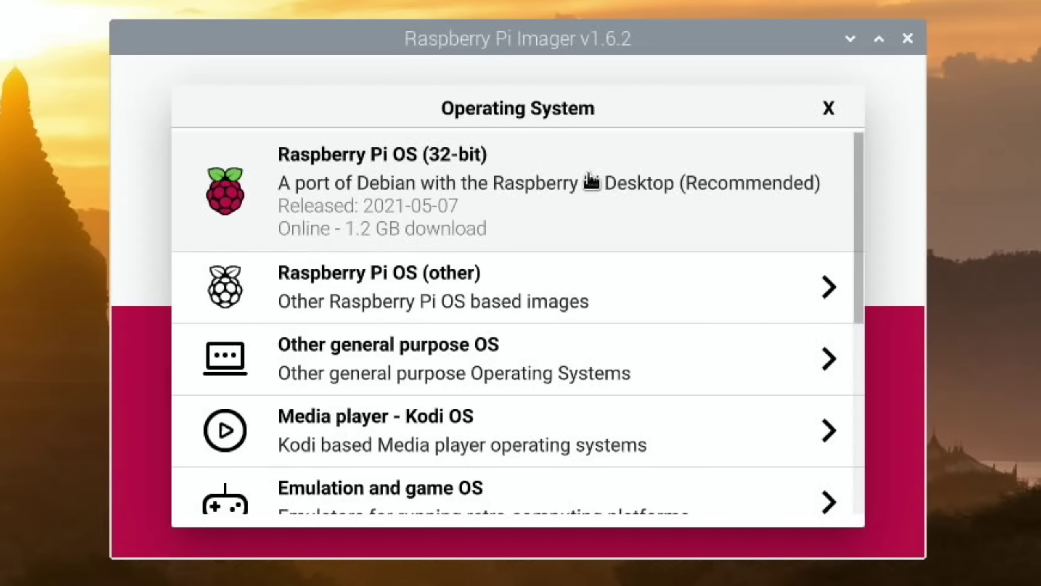
click(827, 109)
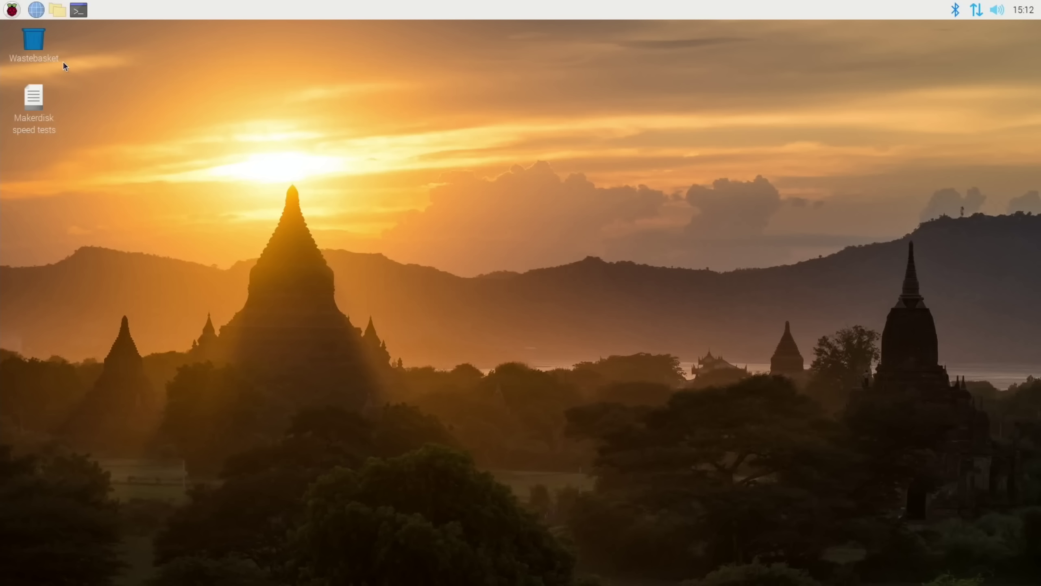
- Open the Makerdisk speed tests notes on the left, launch Raspberry Pi Diagnostics, and run the SD Card Speed Test
double_click(33, 105)
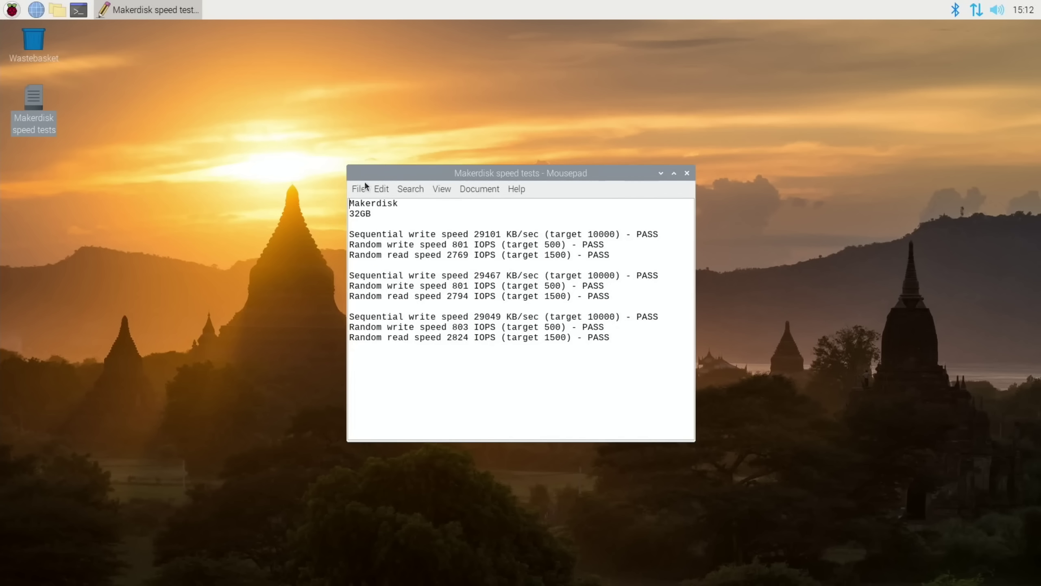
drag(382, 175, 45, 168)
click(7, 14)
mouse_move(57, 169)
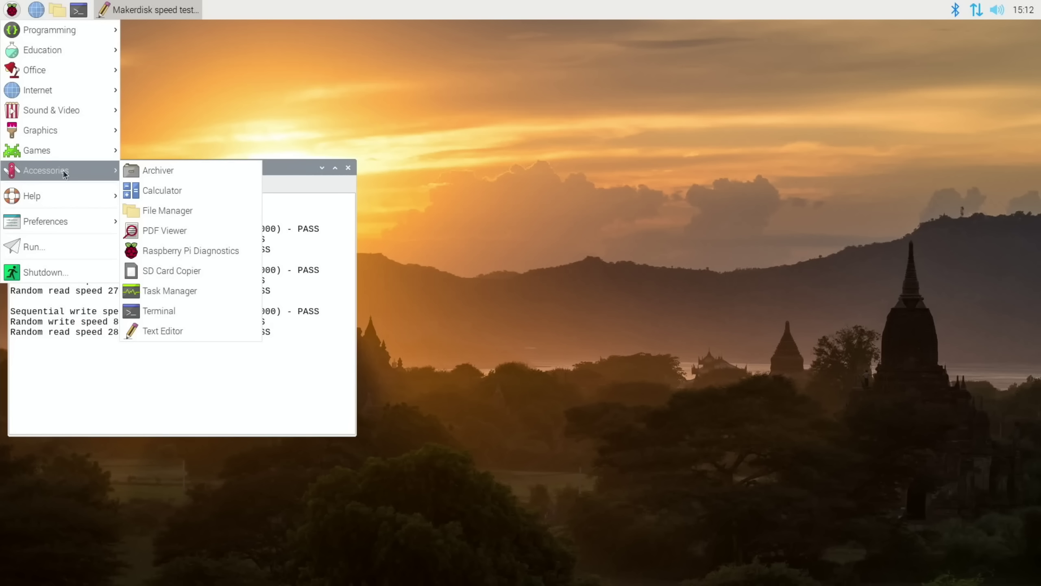
click(161, 250)
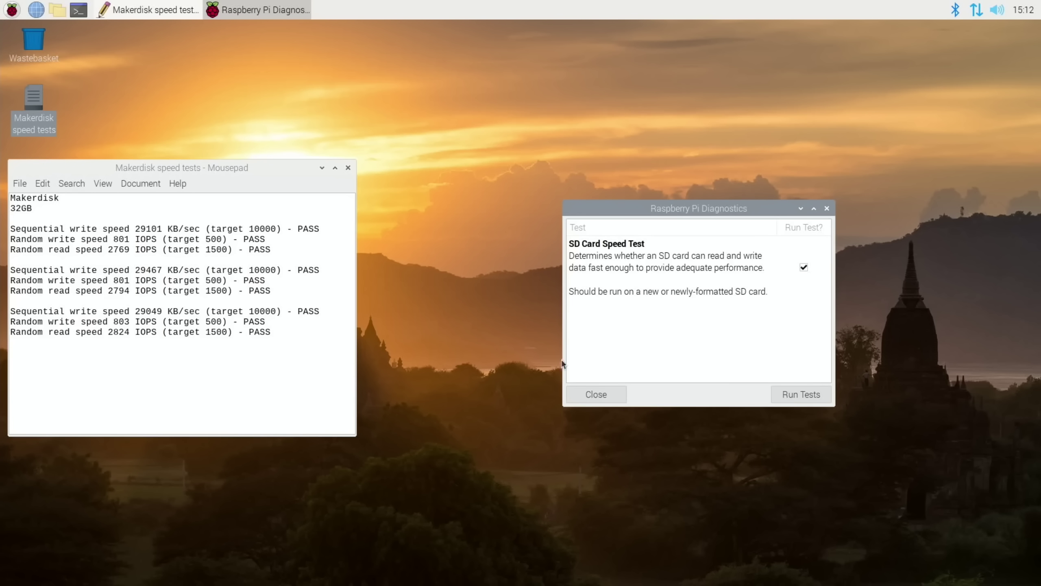
click(795, 397)
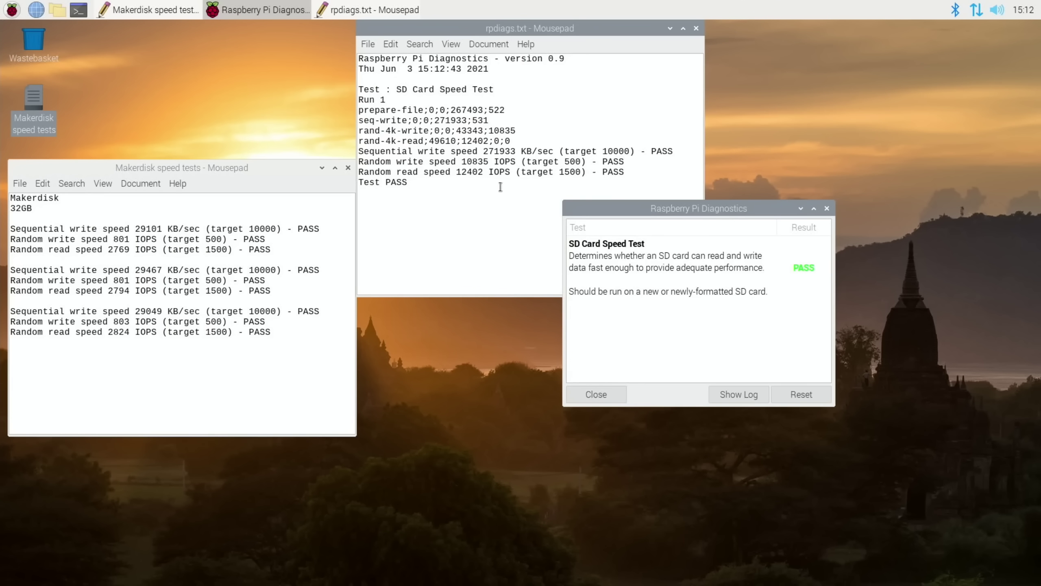
- Copy the three speed result lines from rpdiags.txt into the Makerdisk notes under 120GB SSD
drag(358, 151, 625, 173)
key(ctrl+c)
right_click(17, 364)
click(66, 427)
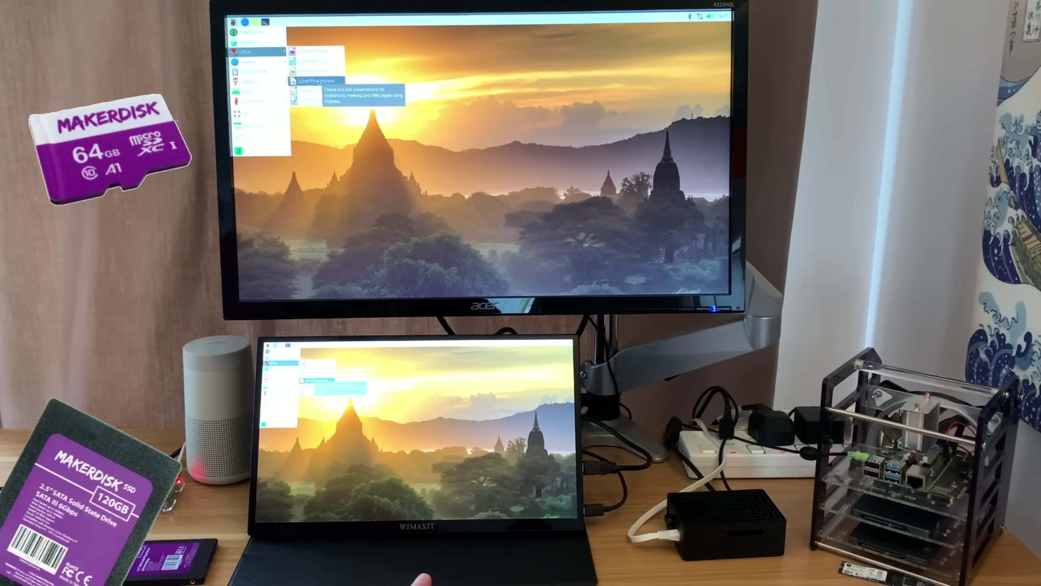
- Launch LibreOffice Impress
click(319, 82)
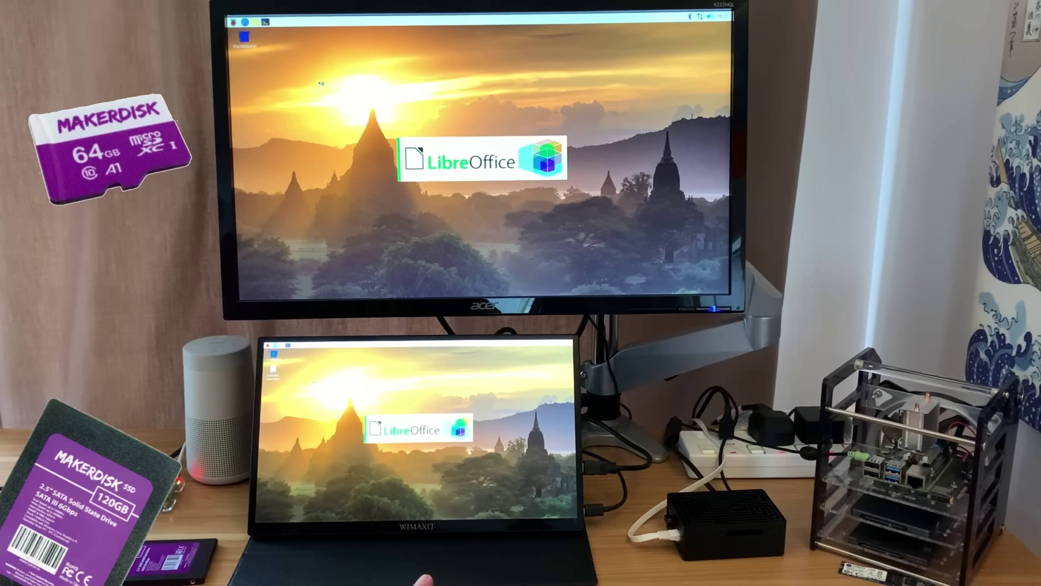